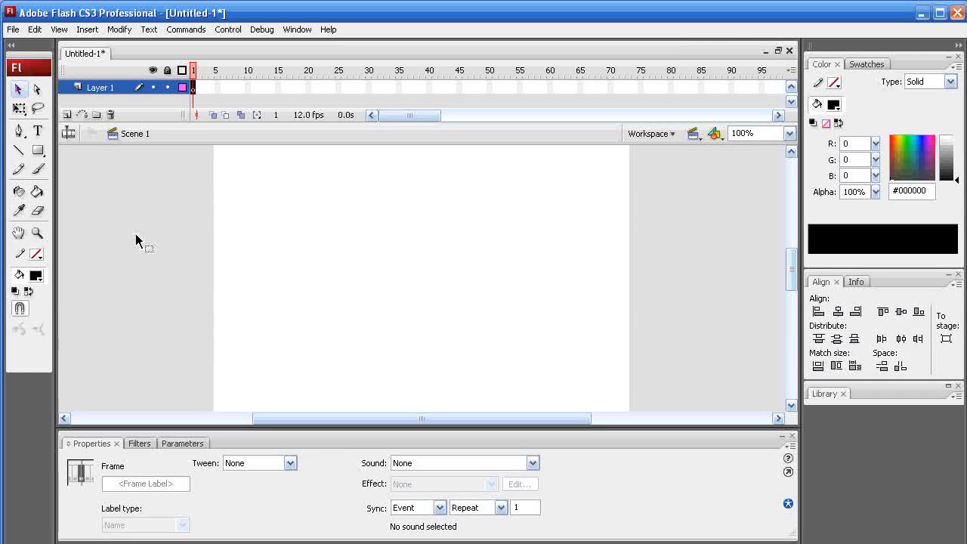
Draw a black rectangle on the left half of the stage in frame 1 with the Rectangle tool
click(38, 149)
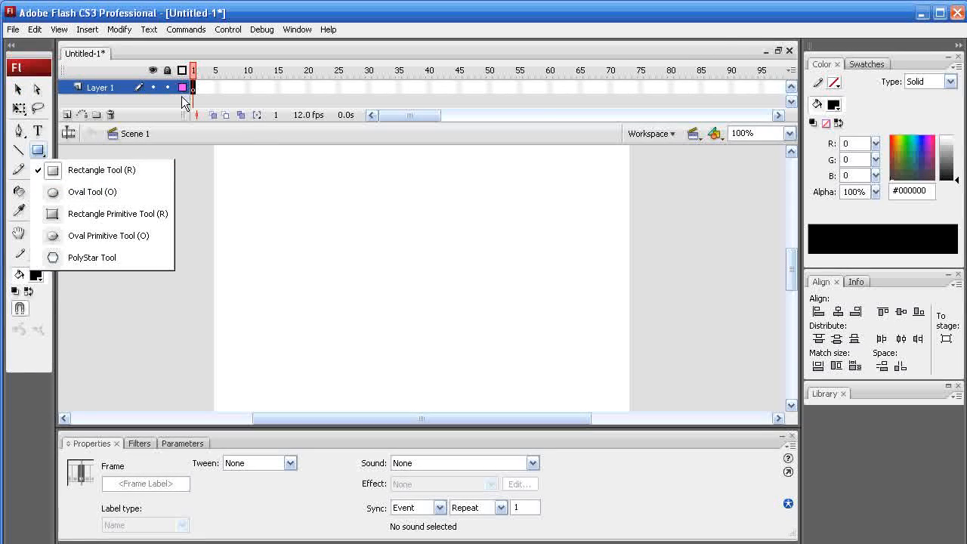
click(103, 174)
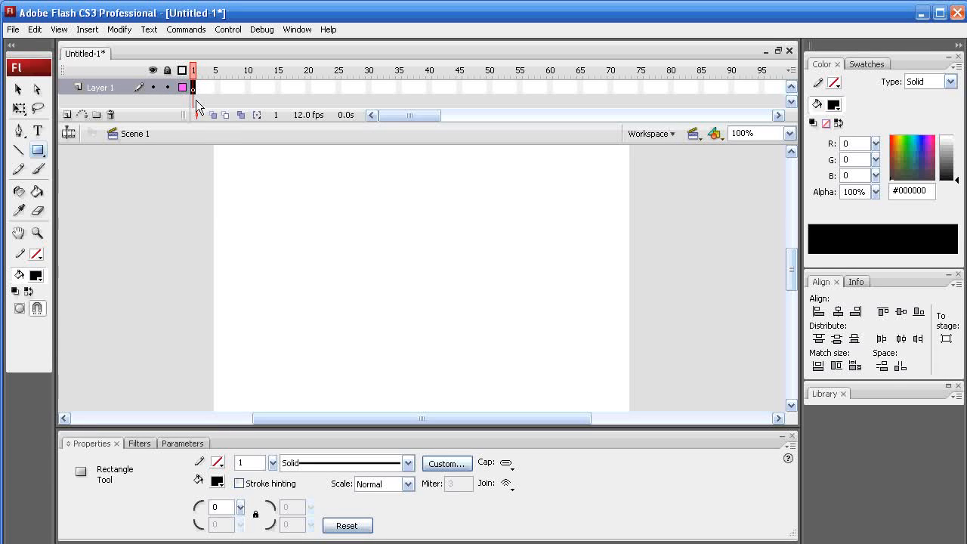
drag(244, 226, 360, 324)
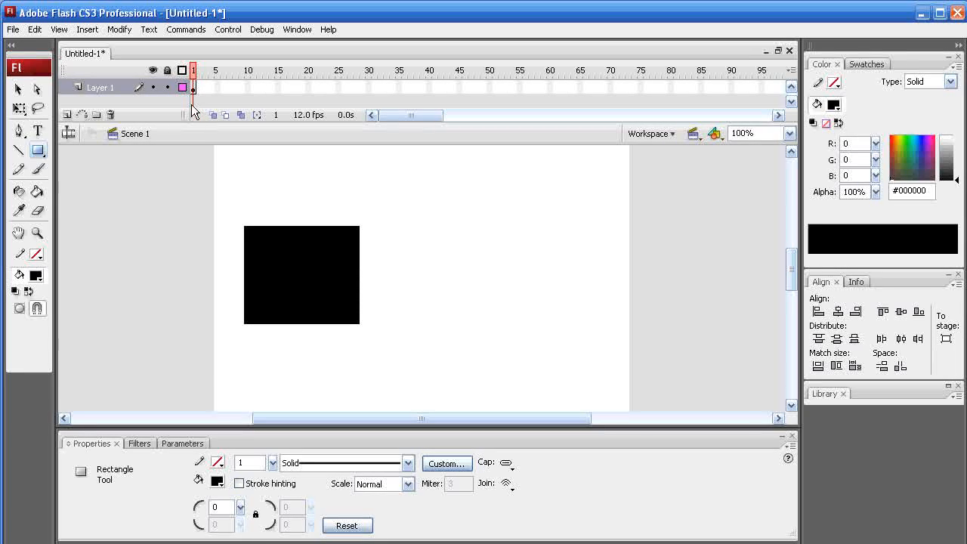
Insert a keyframe at frame 20 of Layer 1 and delete the black rectangle from that frame
click(18, 90)
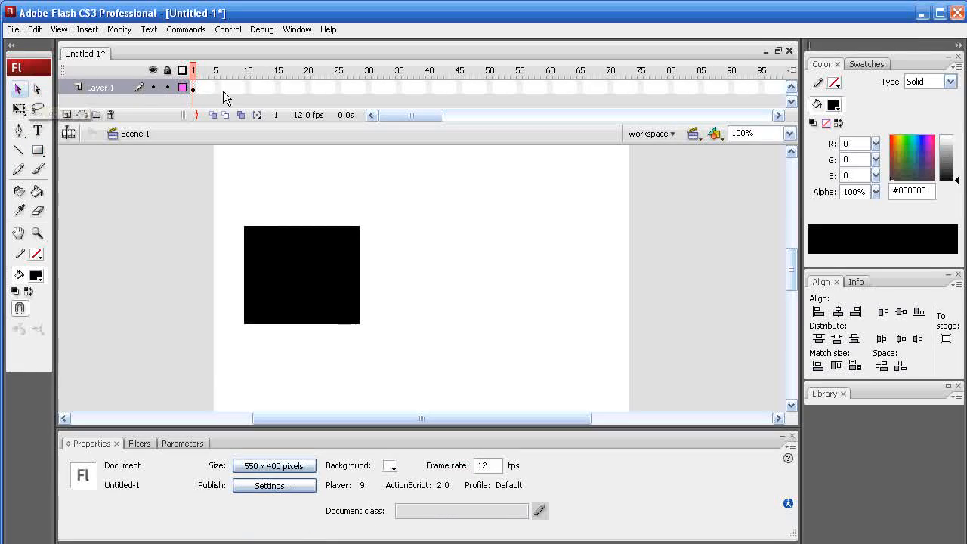
right_click(307, 87)
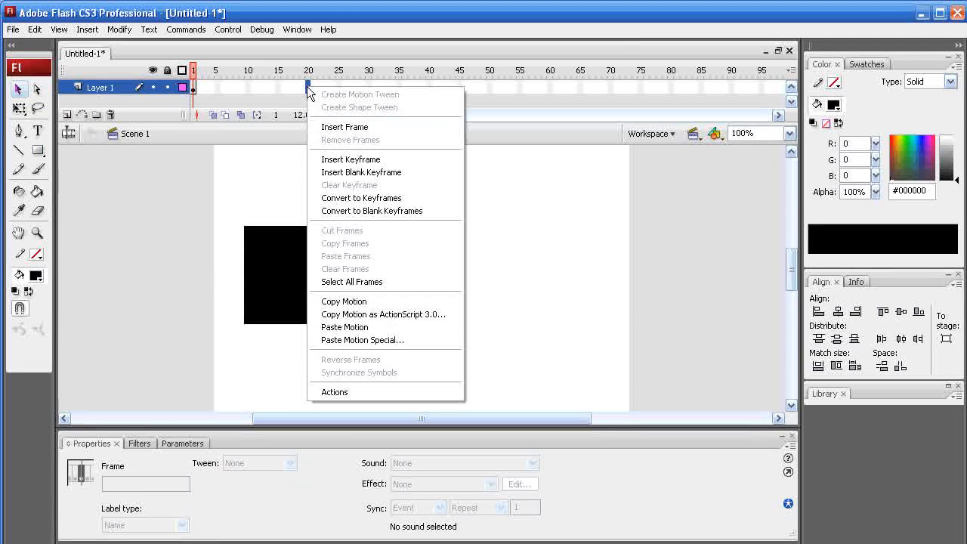
click(346, 160)
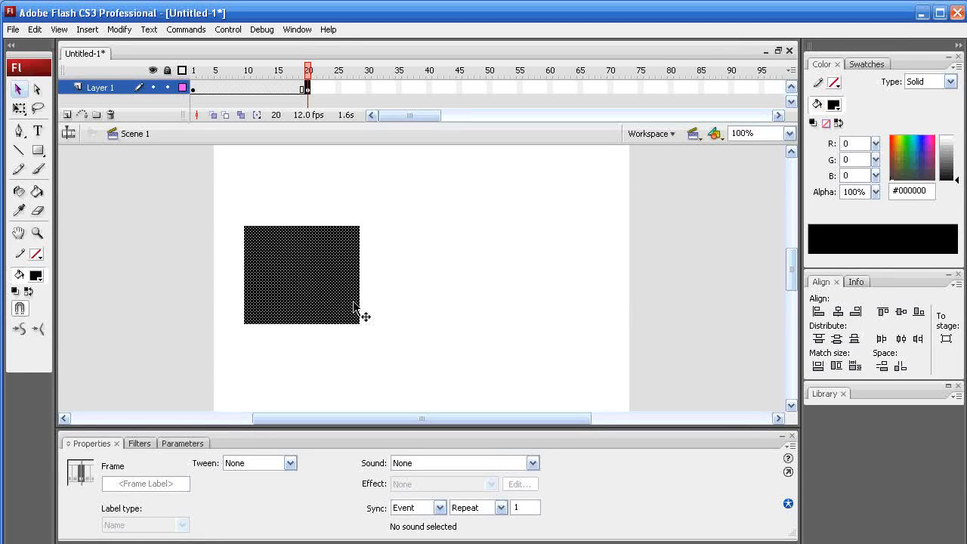
key(Delete)
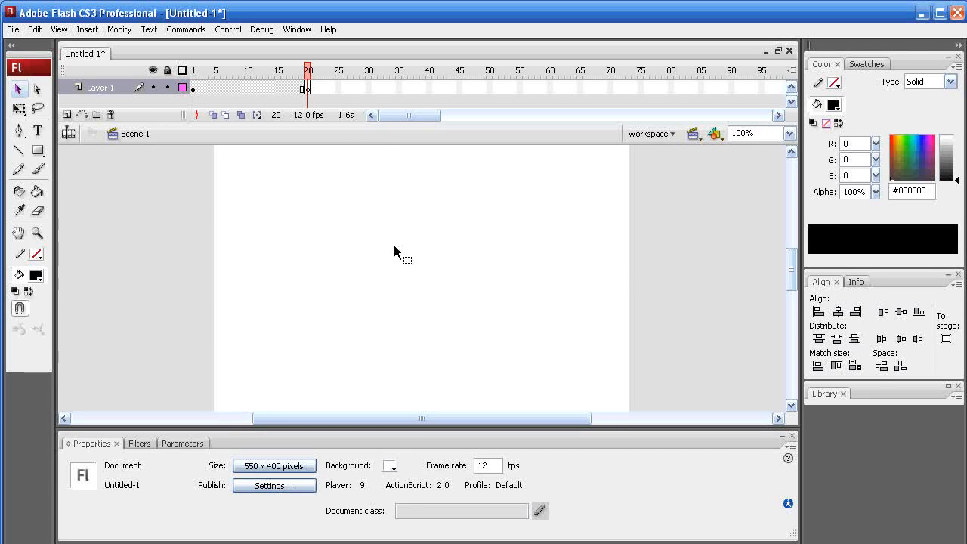
click(194, 91)
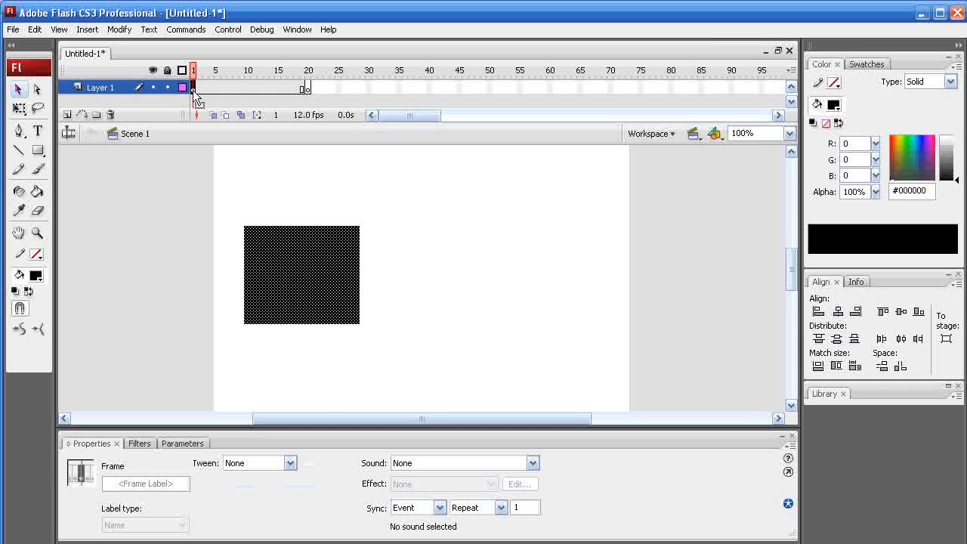
drag(199, 76, 309, 76)
click(307, 88)
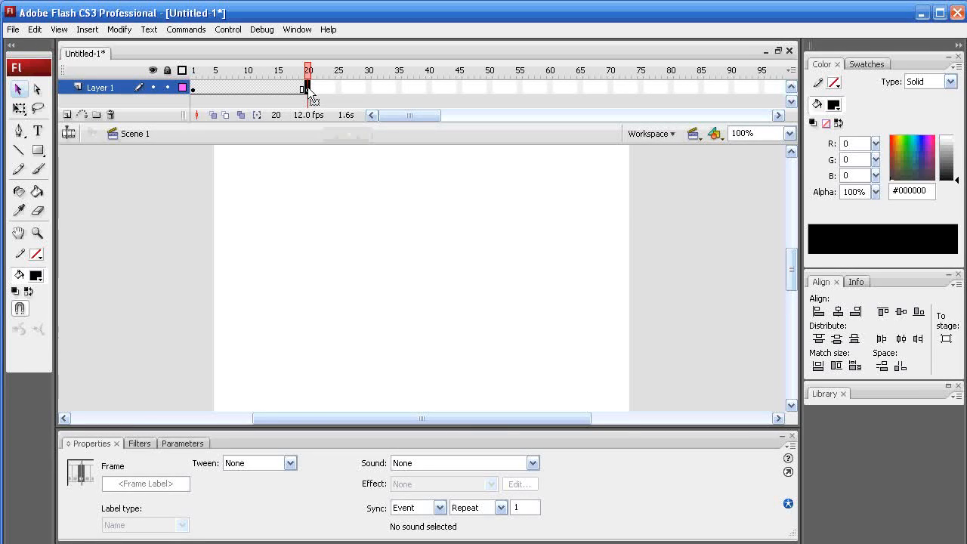
key(F7)
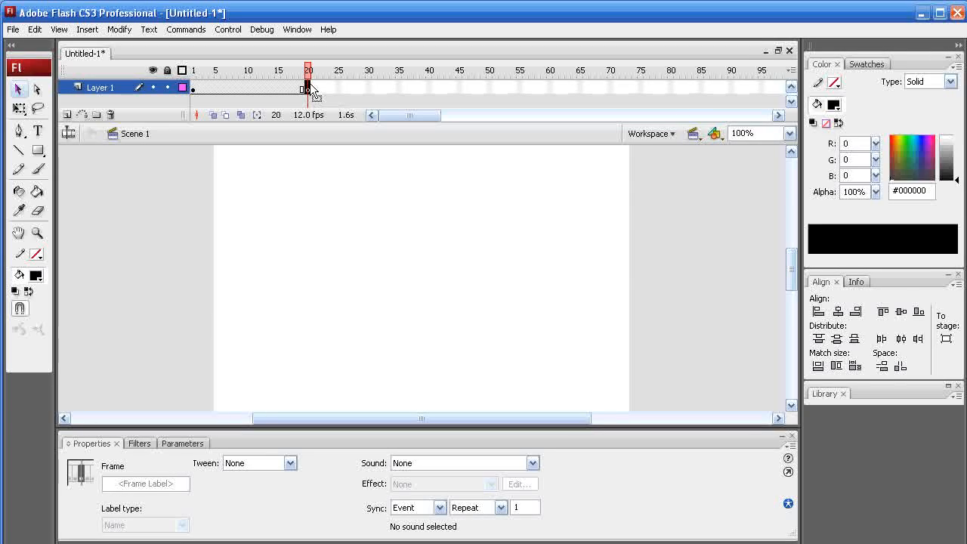
Draw a dark green (#006600) circle on the upper right of the stage in frame 20 with the Oval tool
click(38, 149)
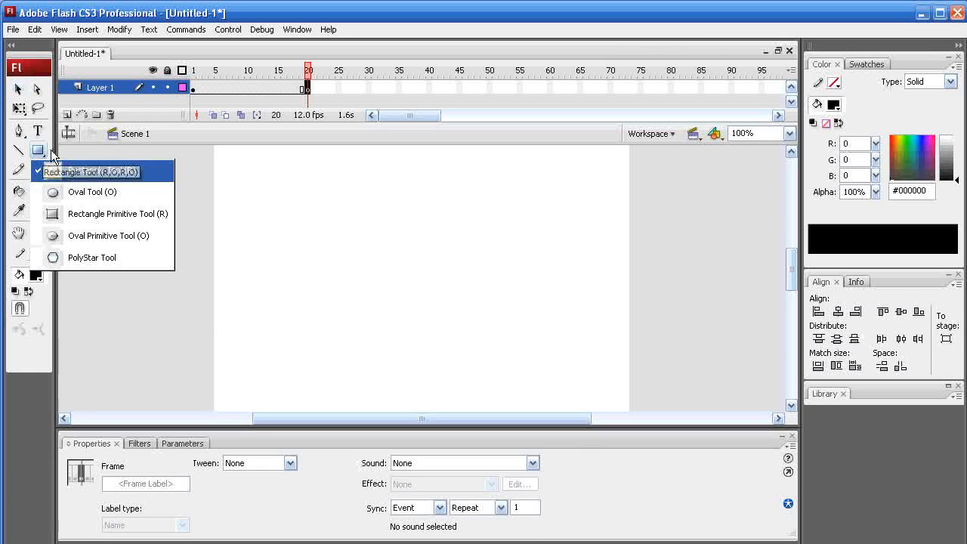
click(85, 195)
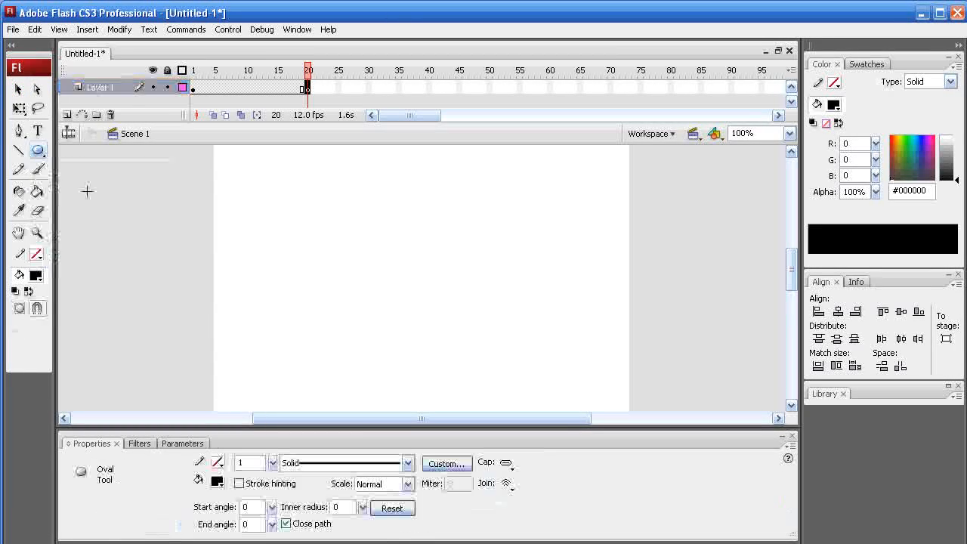
click(217, 482)
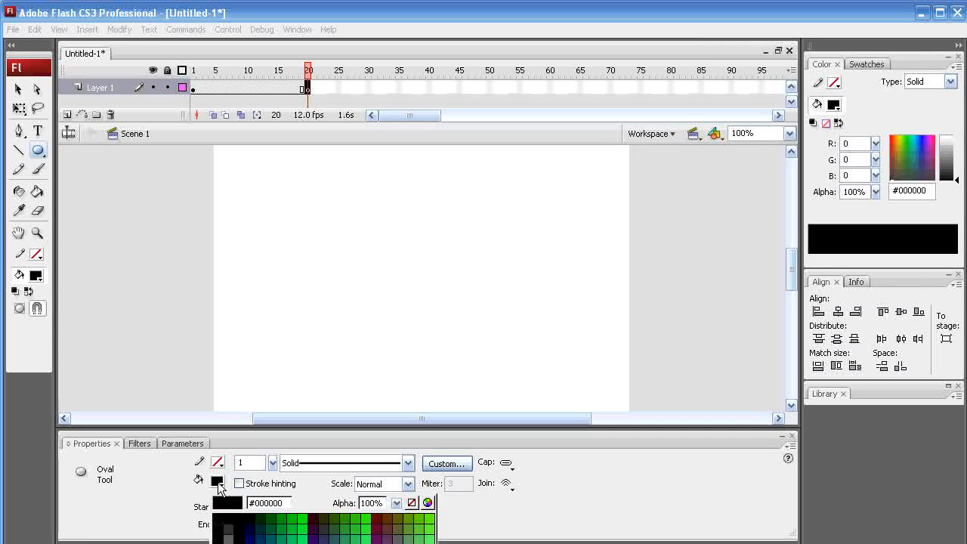
click(270, 521)
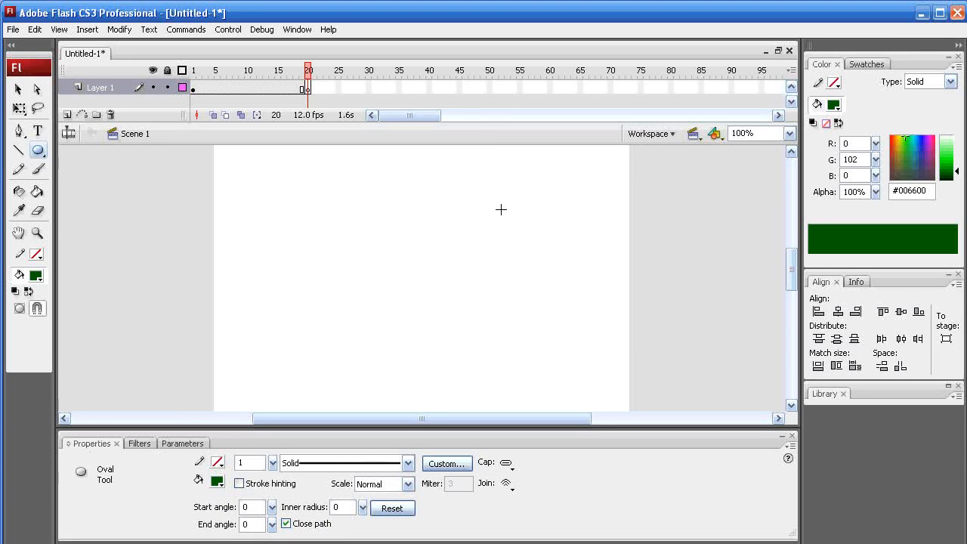
click(307, 87)
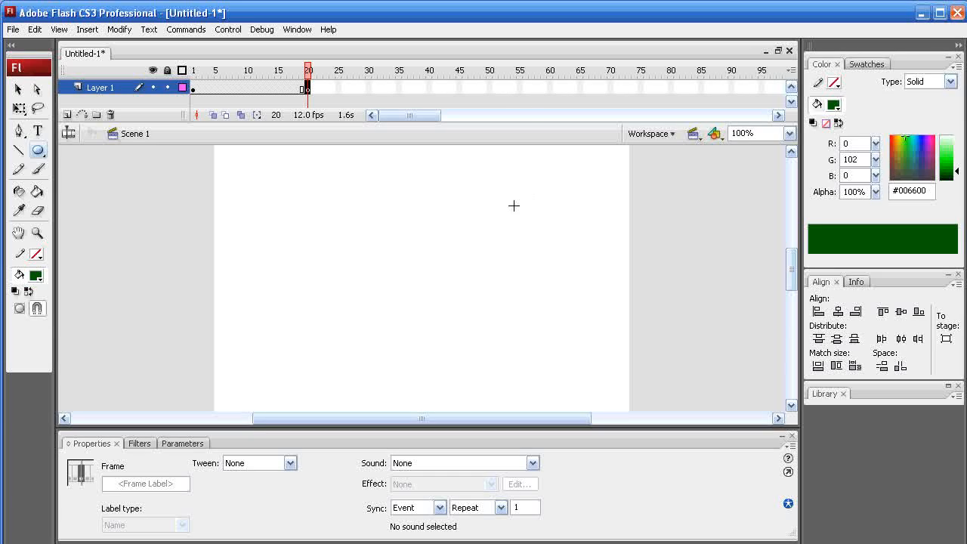
drag(498, 192, 602, 297)
Create a shape tween between the rectangle in frame 1 and the circle in frame 20
drag(308, 73, 195, 70)
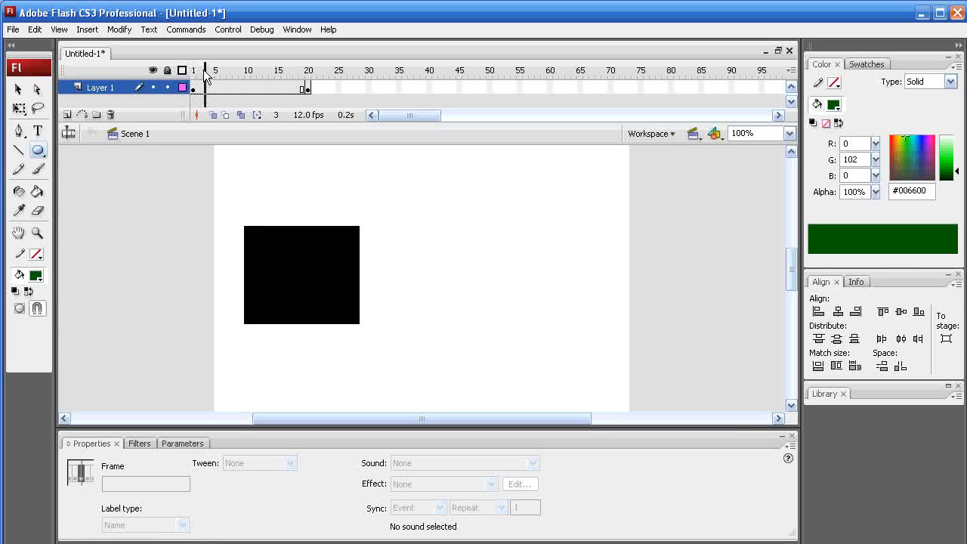
drag(307, 76, 316, 77)
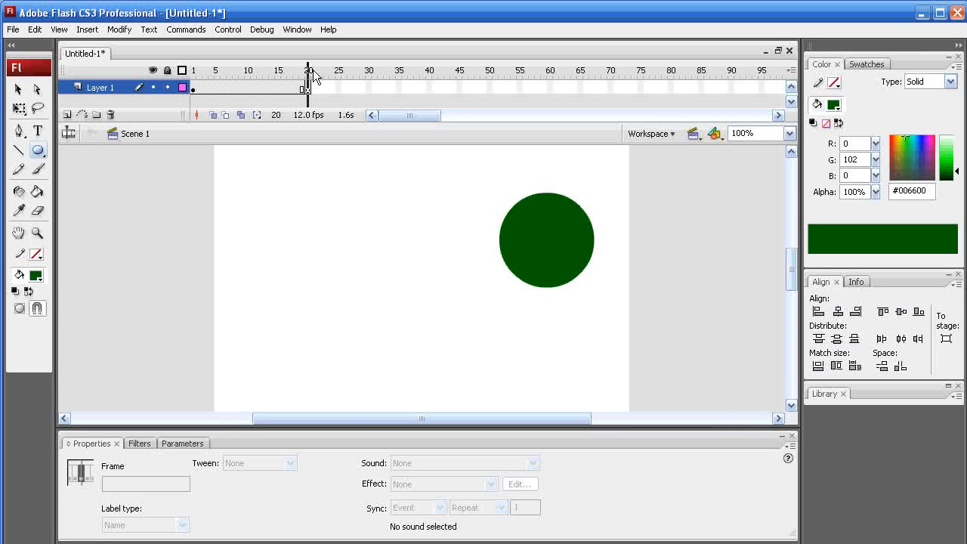
drag(308, 72, 195, 76)
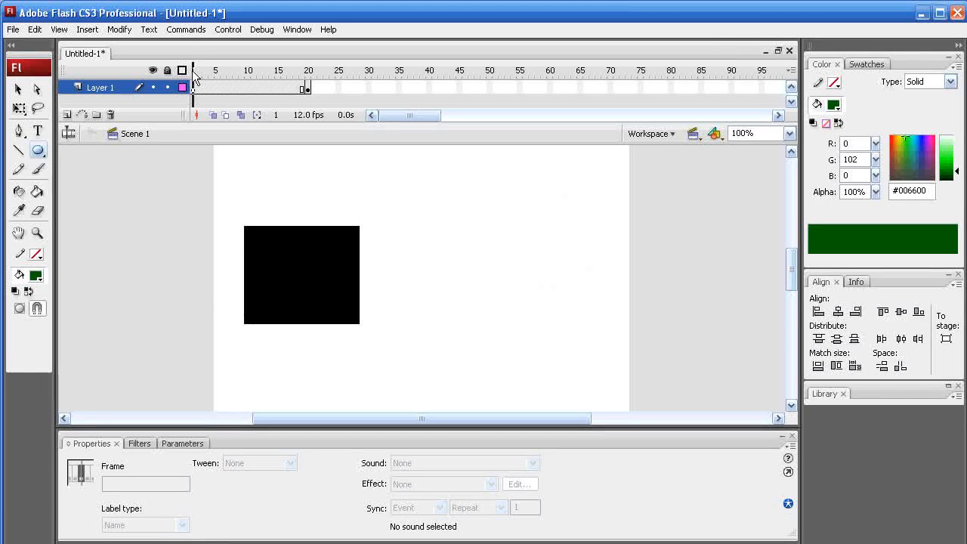
right_click(241, 90)
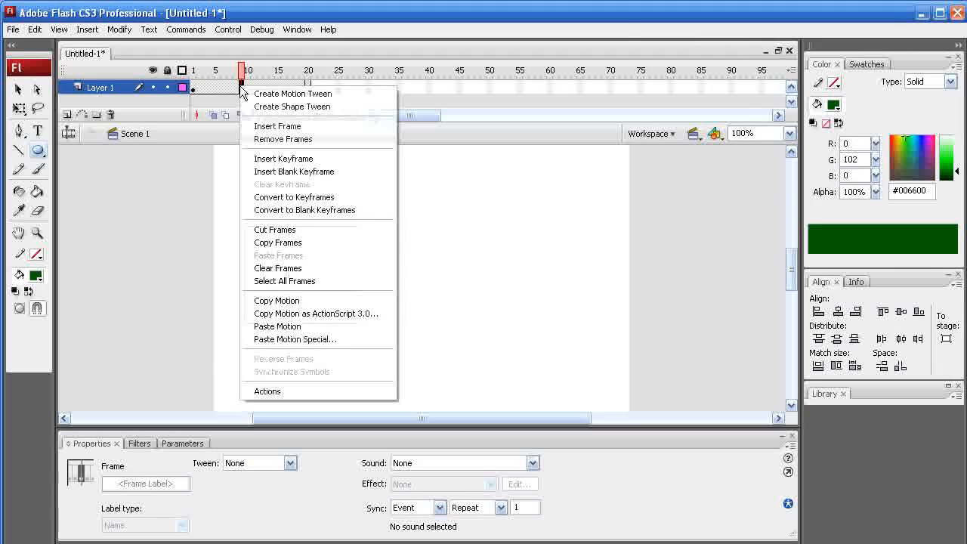
click(283, 110)
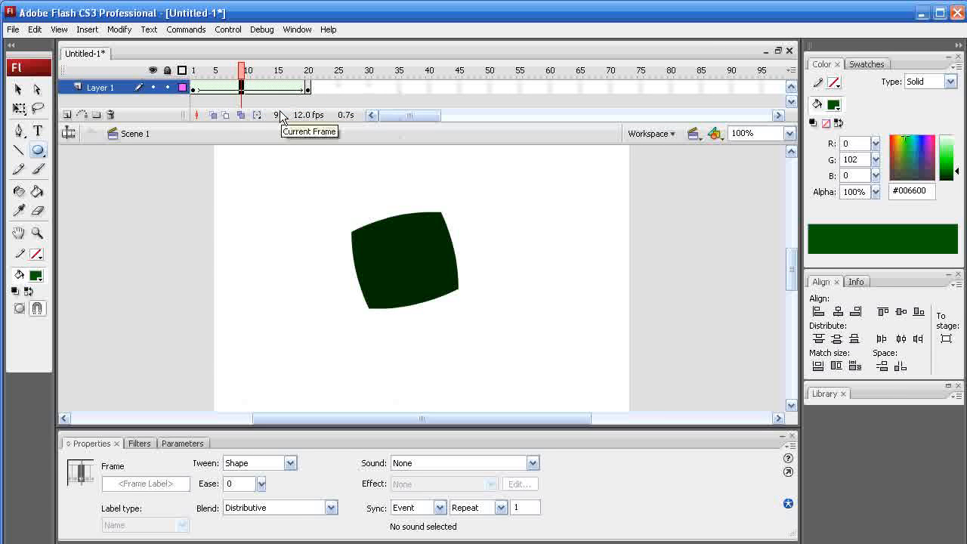
Play the shape tween from frame 1 and scrub back through it to check the morph
click(242, 86)
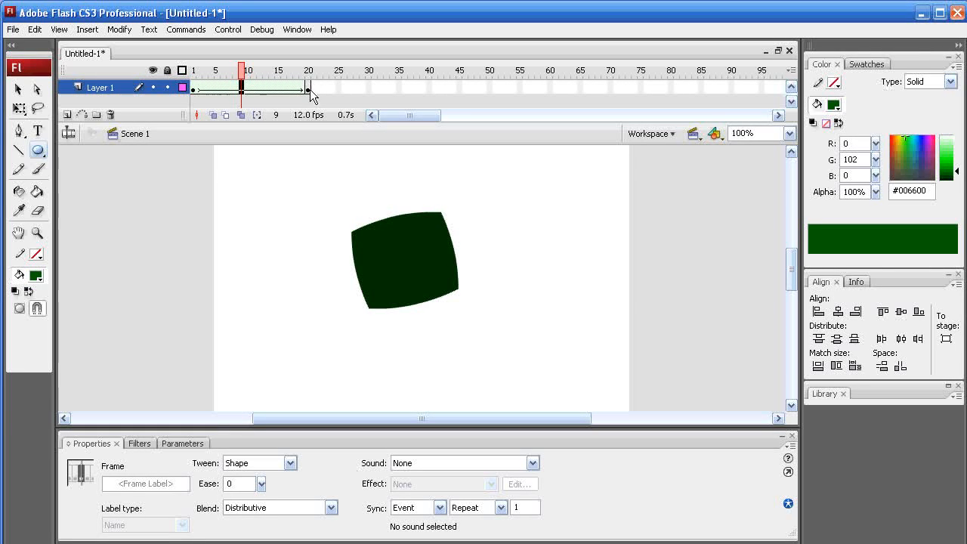
drag(242, 69, 195, 76)
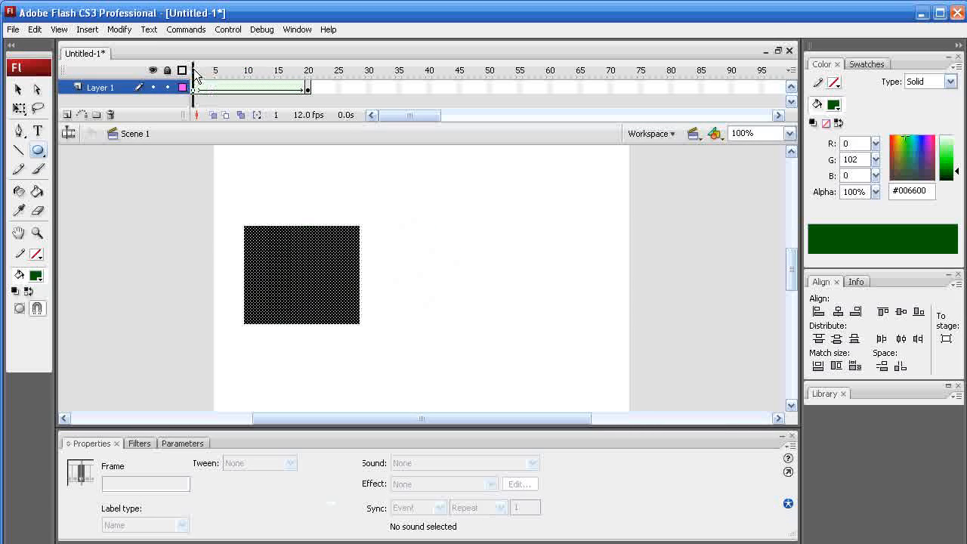
click(198, 89)
click(193, 88)
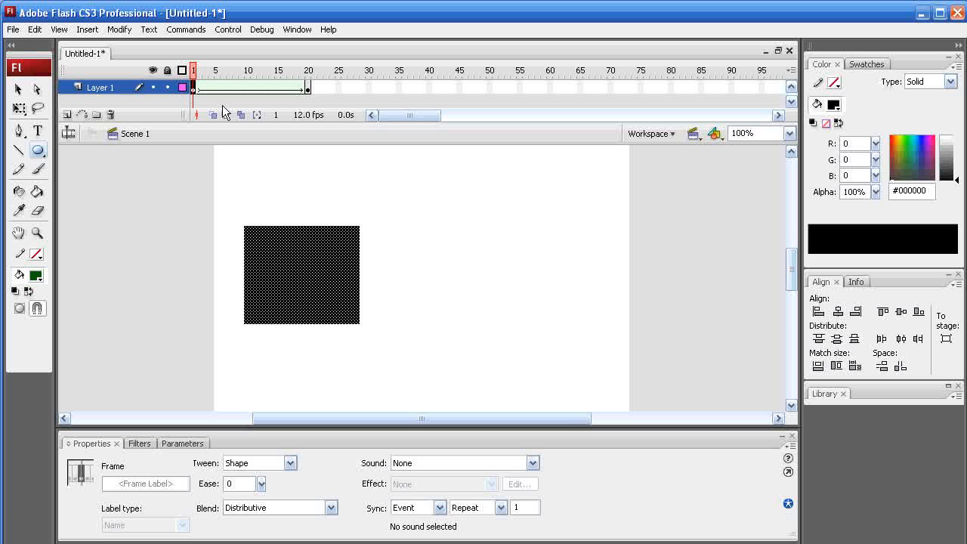
key(Return)
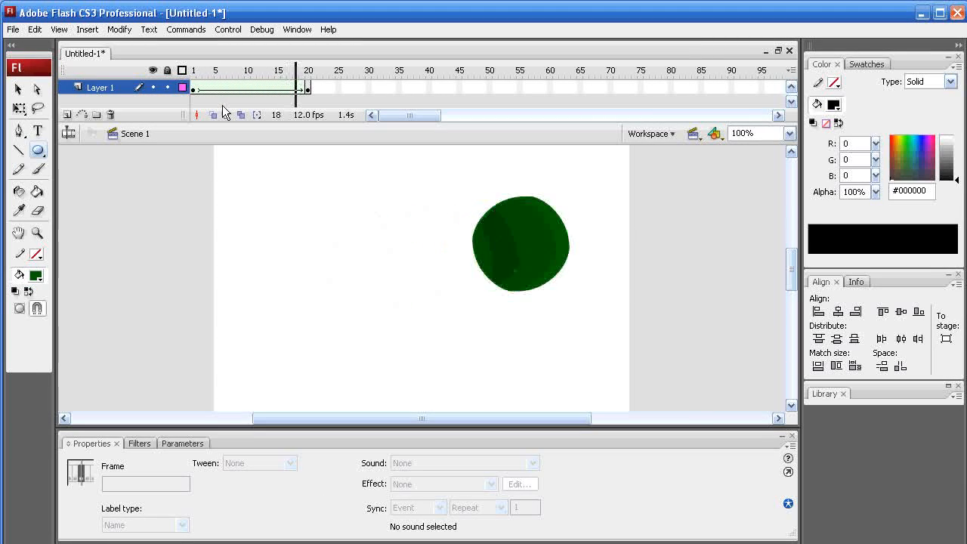
mouse_move(309, 70)
mouse_down()
mouse_move(194, 78)
mouse_move(310, 79)
mouse_up()
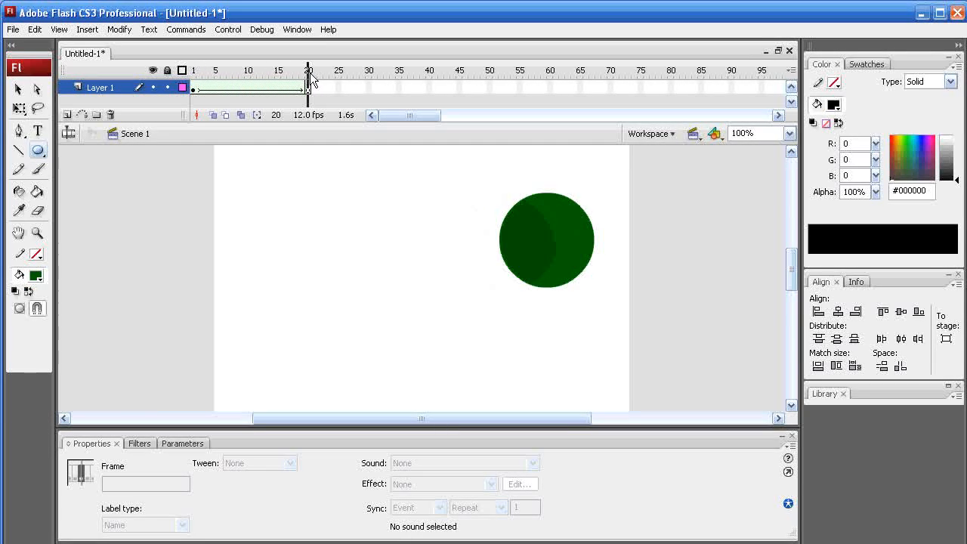
drag(313, 75, 194, 76)
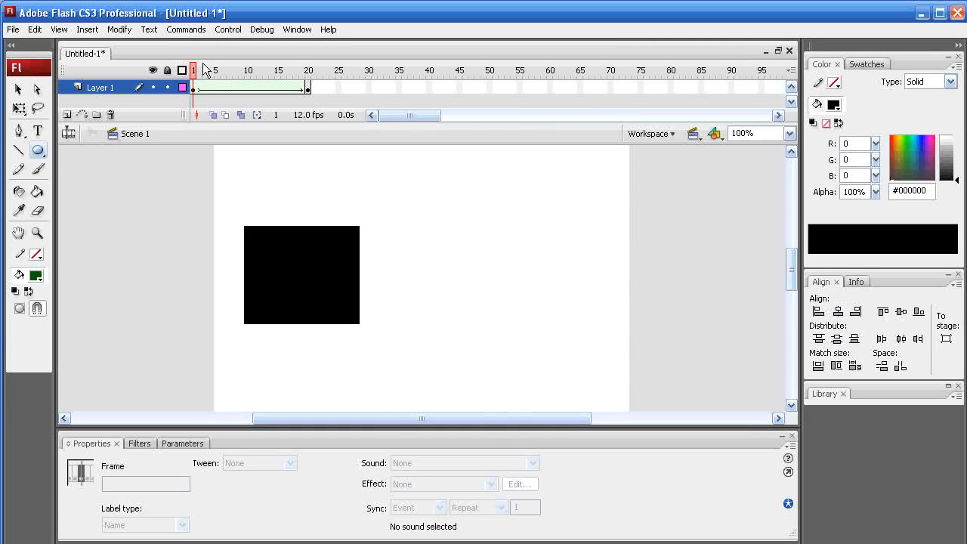
Switch to Firefox and bring the moss-covered head image from the landscape image results onto the Flash stage
click(921, 13)
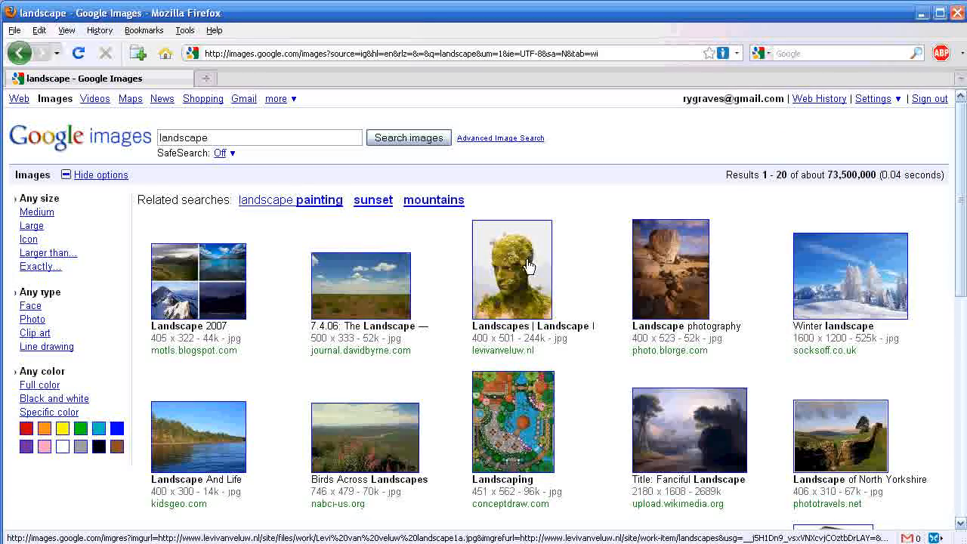
drag(515, 280, 428, 281)
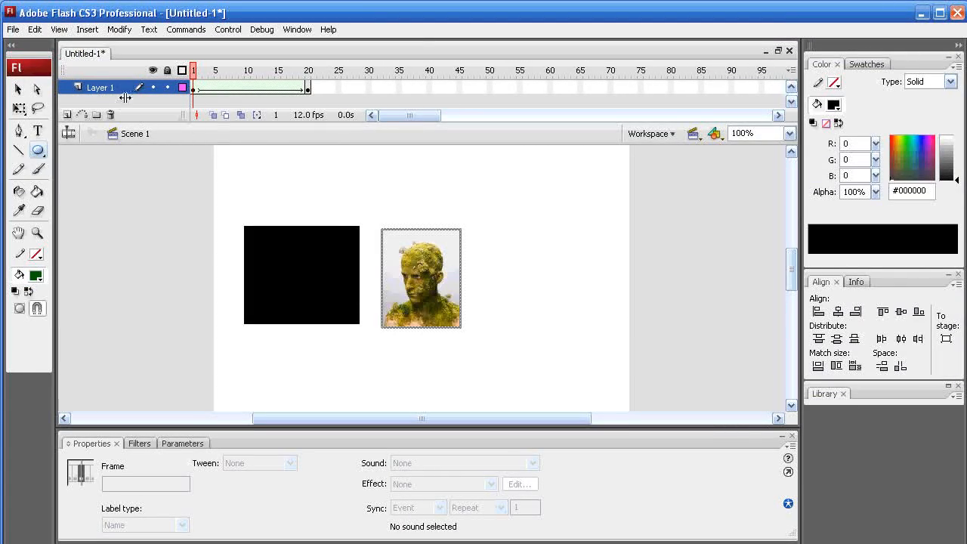
Add a new layer and delete Layer 1 with its contents
click(71, 113)
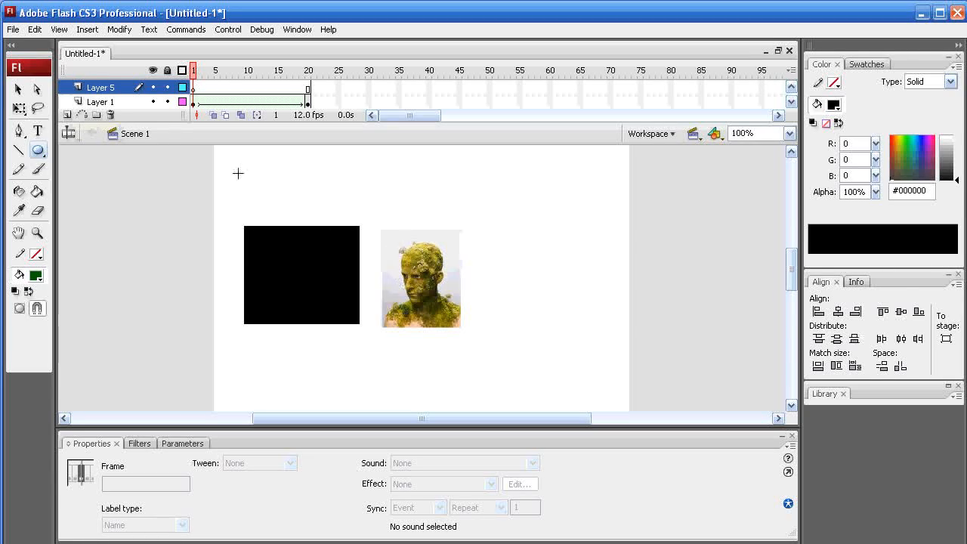
click(89, 105)
click(109, 114)
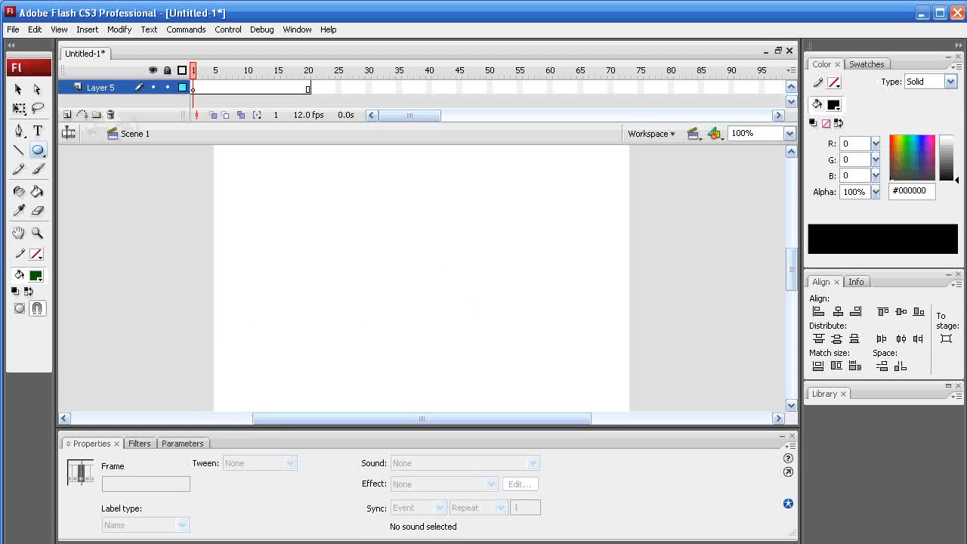
Remove frames 2 to 20 from the new layer
click(201, 88)
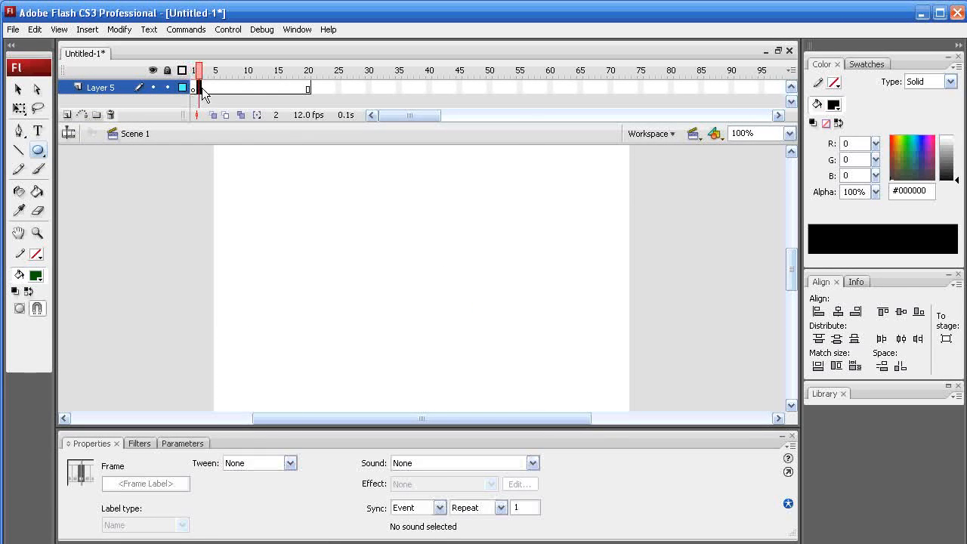
drag(308, 91, 306, 89)
right_click(307, 88)
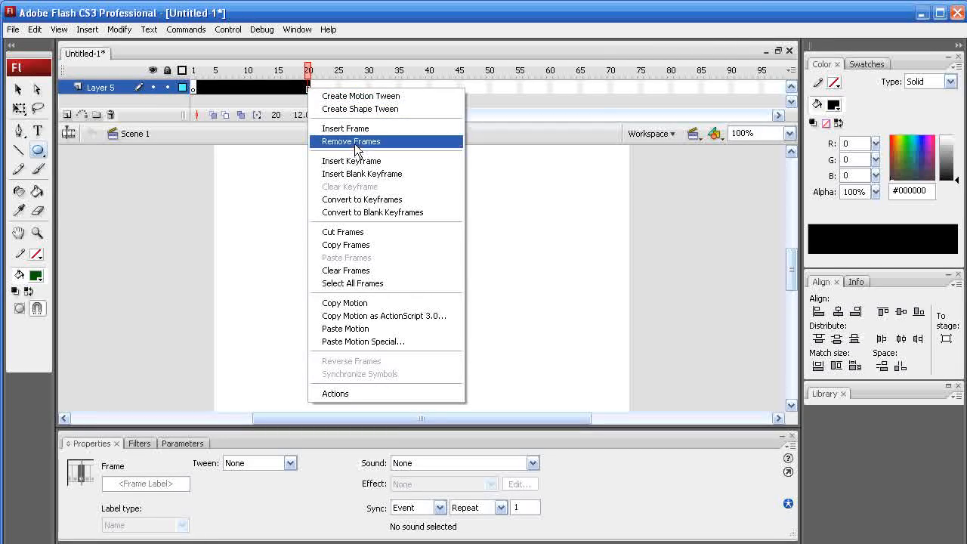
click(352, 141)
Bring the moss-covered head image from Firefox onto the empty Flash stage and move it to the left side
key(alt+Tab)
drag(546, 257, 314, 354)
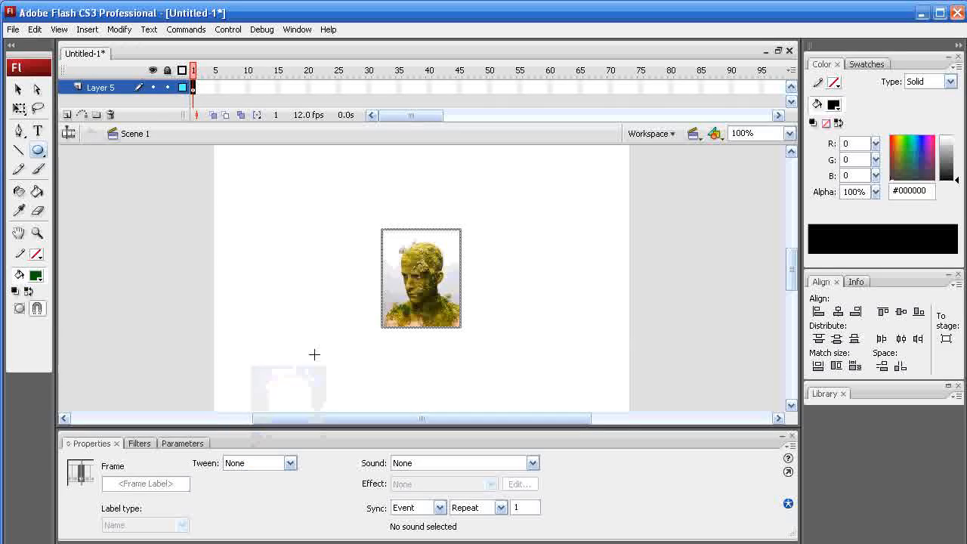
click(18, 89)
drag(404, 278, 278, 267)
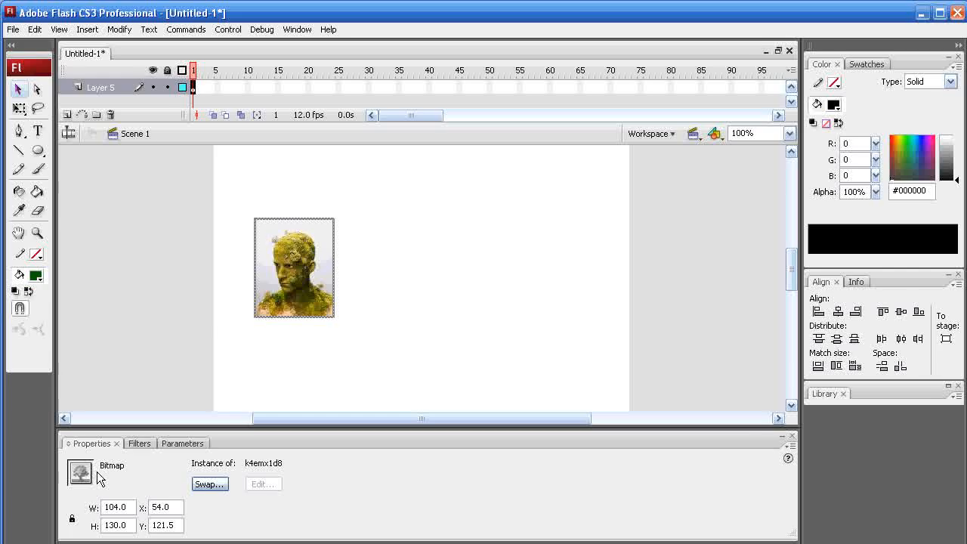
Break apart the imported bitmap into an editable shape
right_click(284, 280)
click(210, 162)
click(114, 28)
click(144, 77)
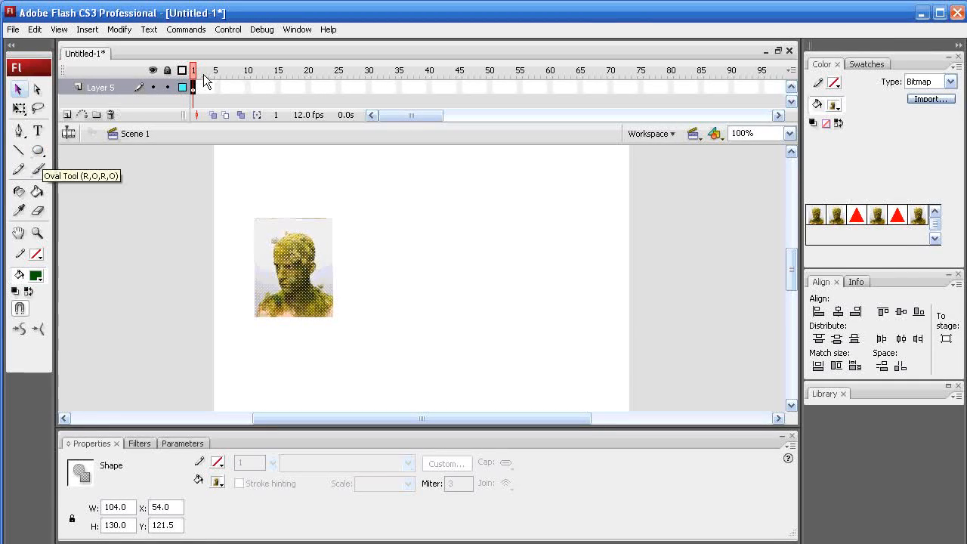
Insert a keyframe at frame 20 and replace the image there with a dark green circle on the upper right of the stage
right_click(308, 87)
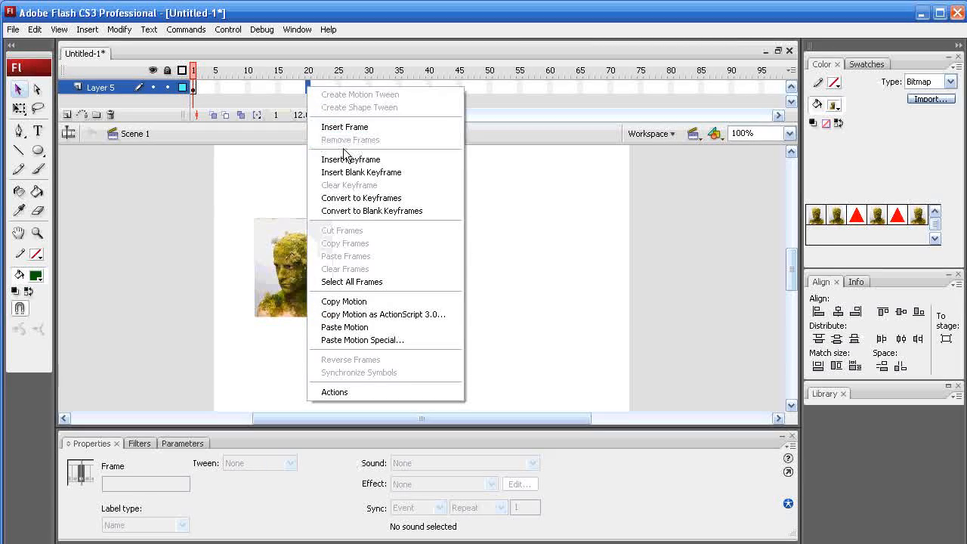
click(334, 159)
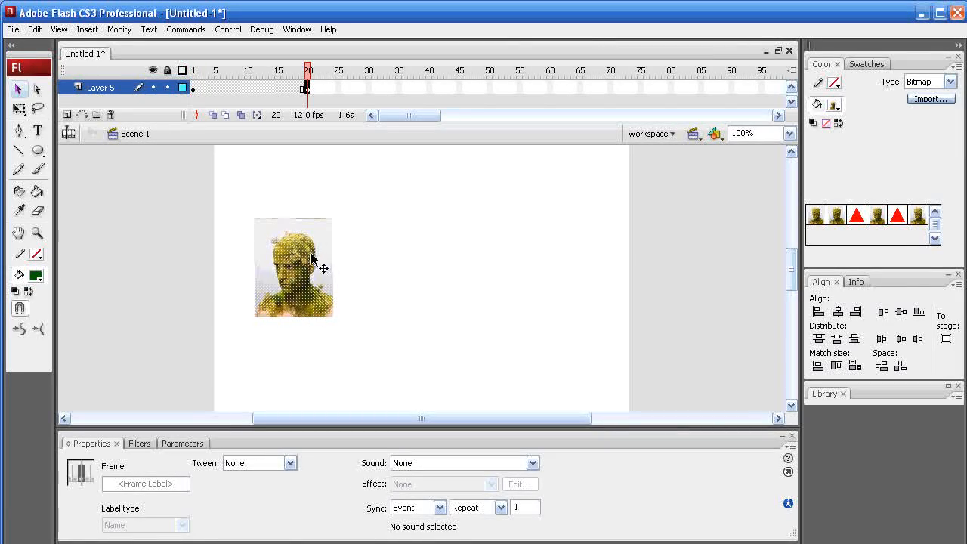
key(Delete)
click(38, 151)
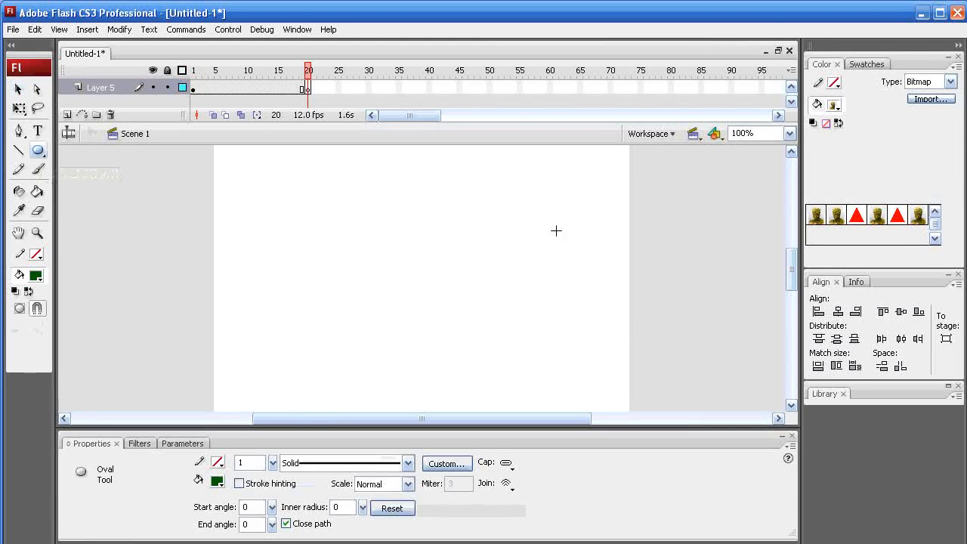
drag(514, 192, 598, 274)
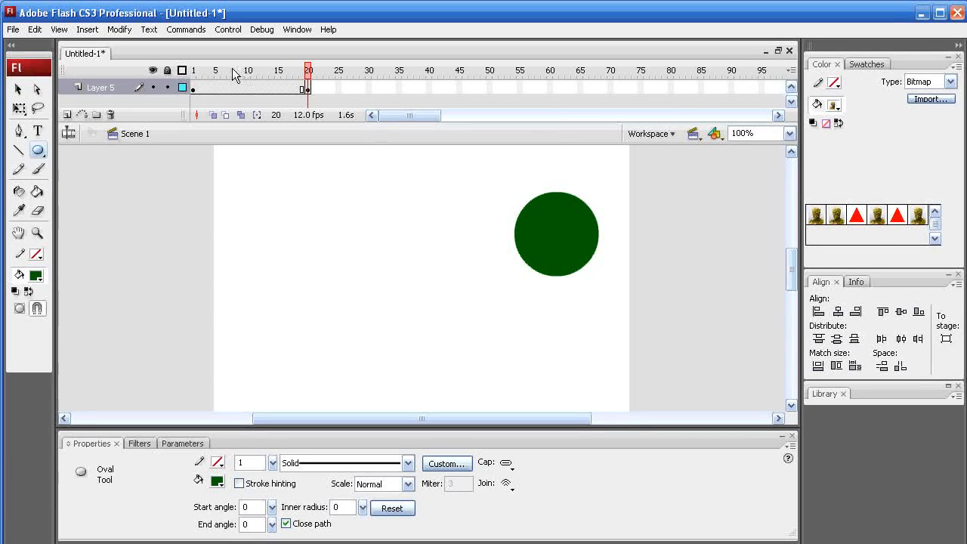
Create a shape tween from the broken-apart image to the green circle and return to frame 1
click(205, 71)
right_click(240, 90)
click(321, 112)
click(194, 71)
mouse_move(195, 71)
mouse_down()
mouse_move(308, 75)
mouse_move(197, 80)
mouse_up()
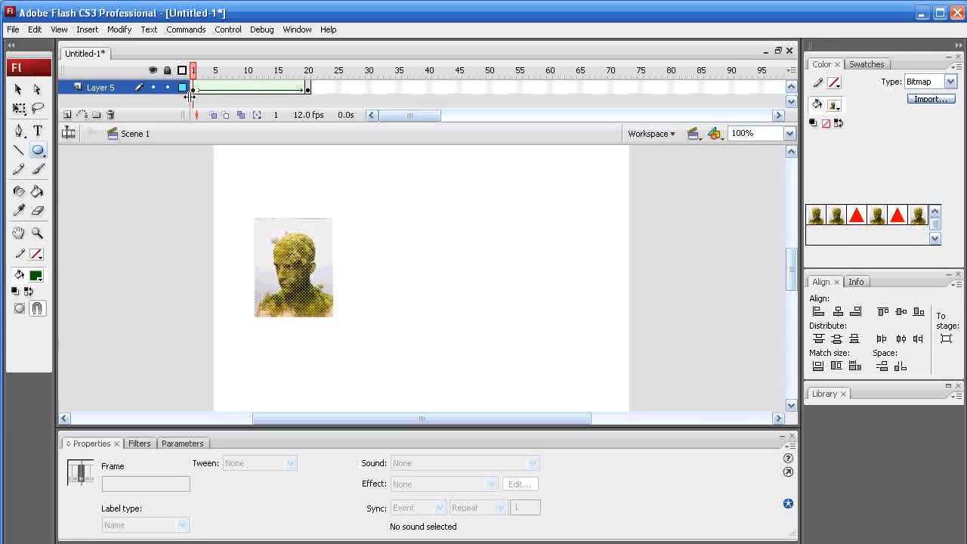